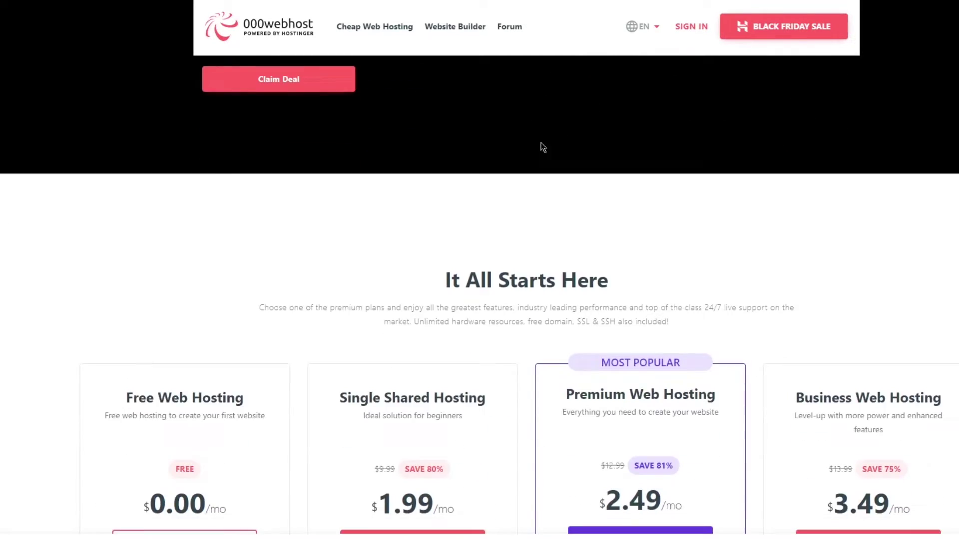
scroll(504, 170, "up", 7)
scroll(330, 128, "down", 10)
scroll(350, 196, "up", 5)
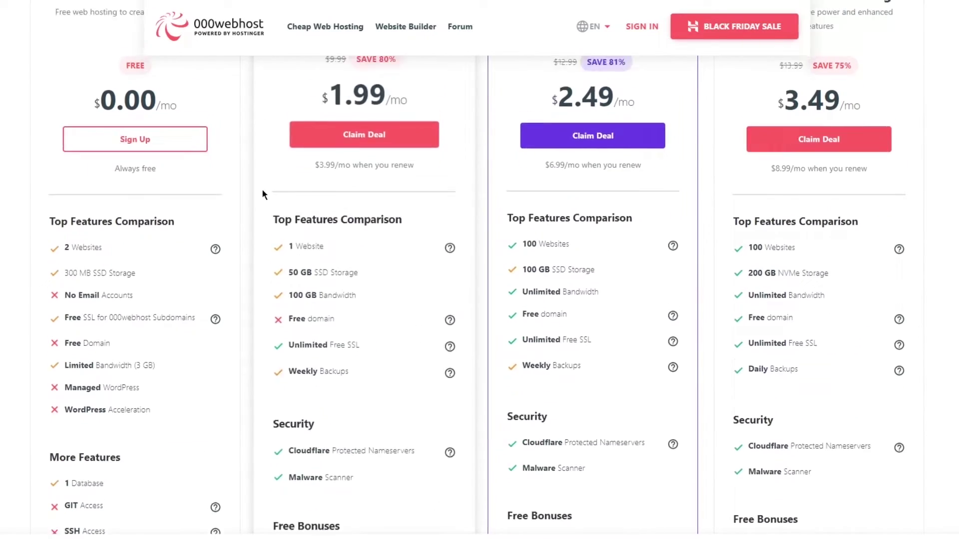
left_click_drag(384, 131, 656, 118)
left_click(601, 112)
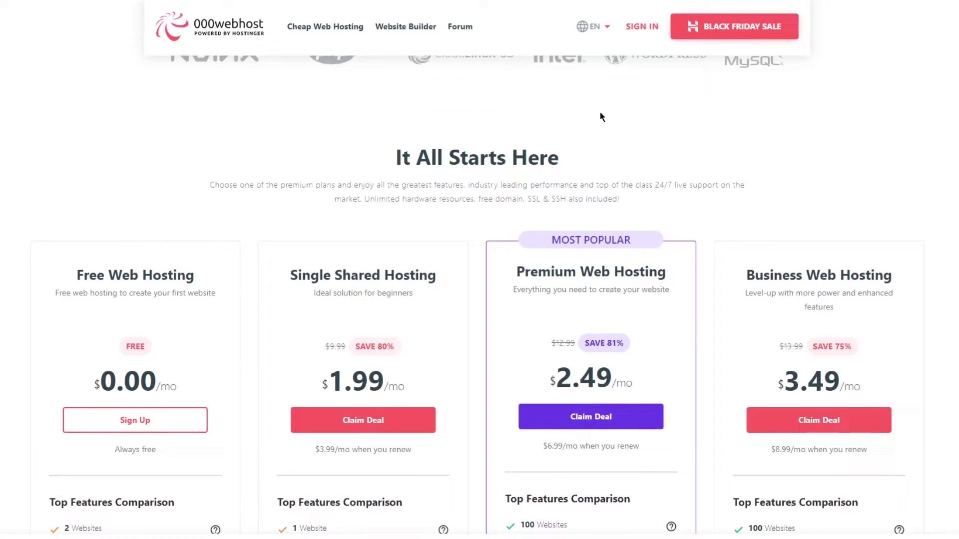
left_click_drag(216, 175, 725, 206)
left_click(827, 195)
left_click_drag(388, 185, 606, 187)
left_click(727, 203)
scroll(729, 200, "down", 3)
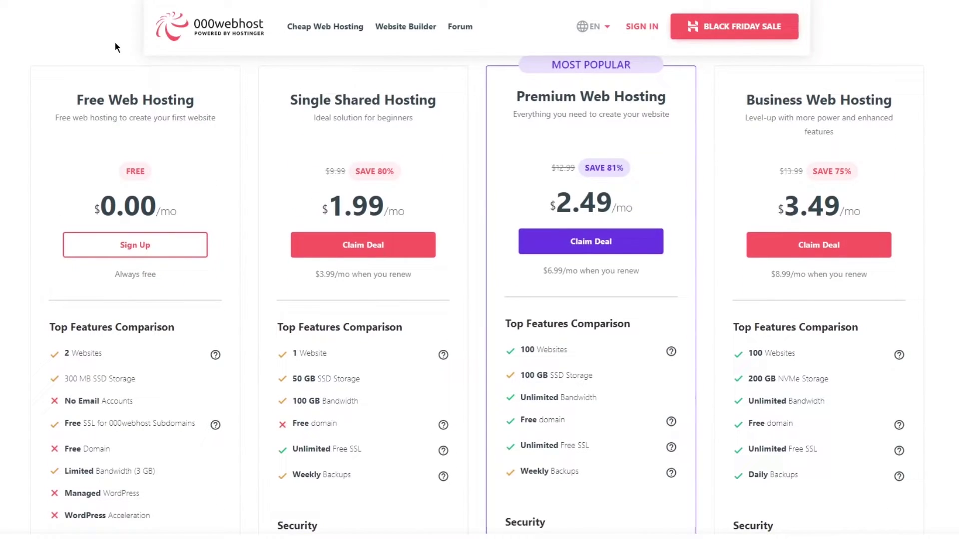
left_click_drag(56, 65, 8, 161)
left_click(19, 165)
scroll(952, 215, "down", 15)
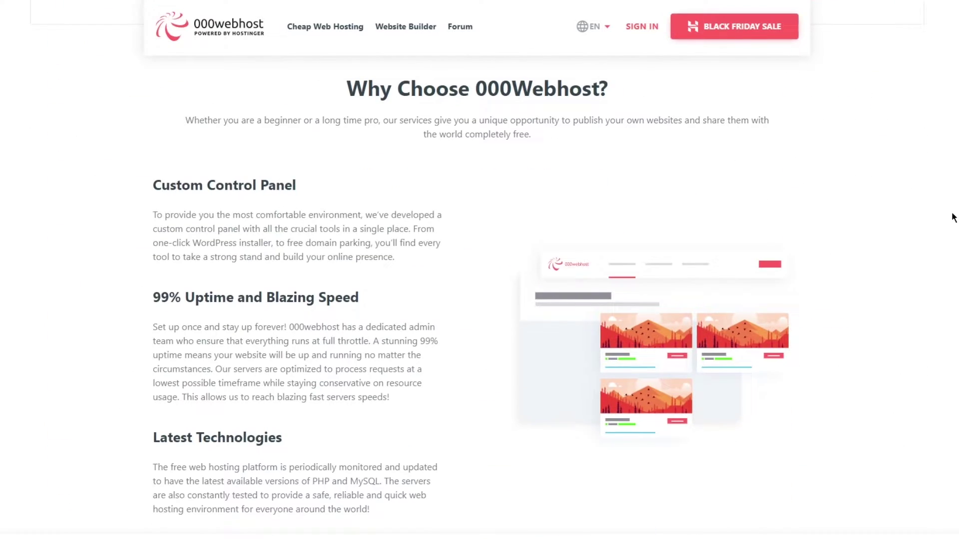
scroll(699, 63, "down", 5)
scroll(699, 62, "up", 20)
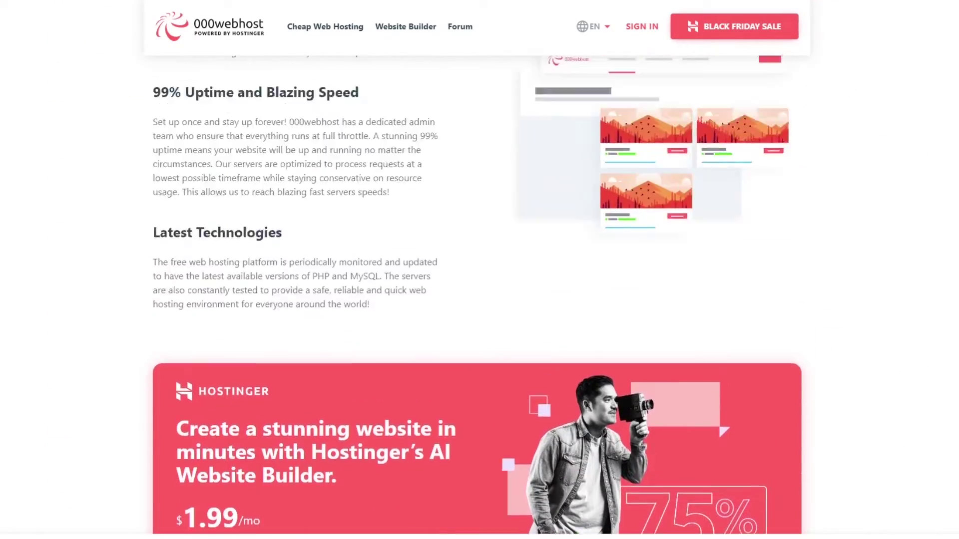
scroll(694, 137, "up", 4)
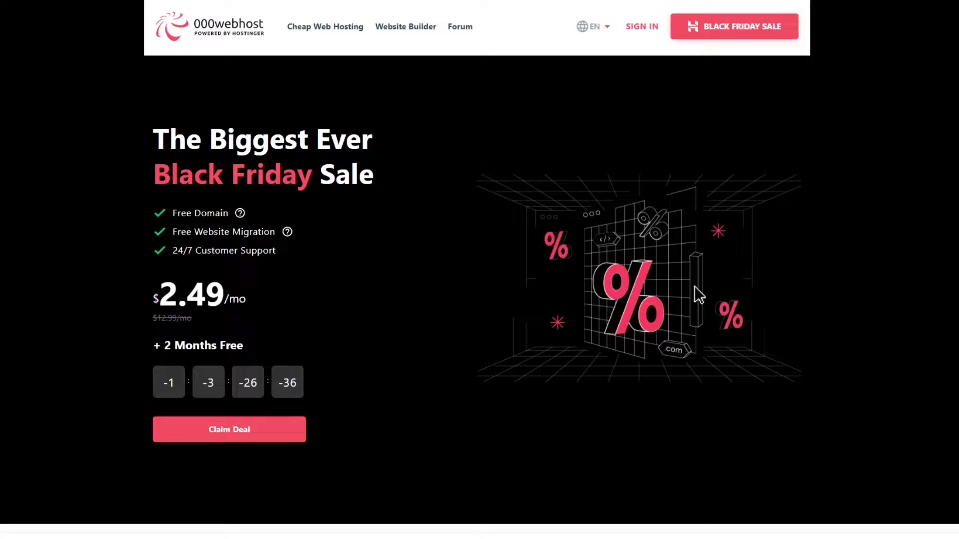
scroll(694, 286, "down", 5)
scroll(694, 285, "down", 5)
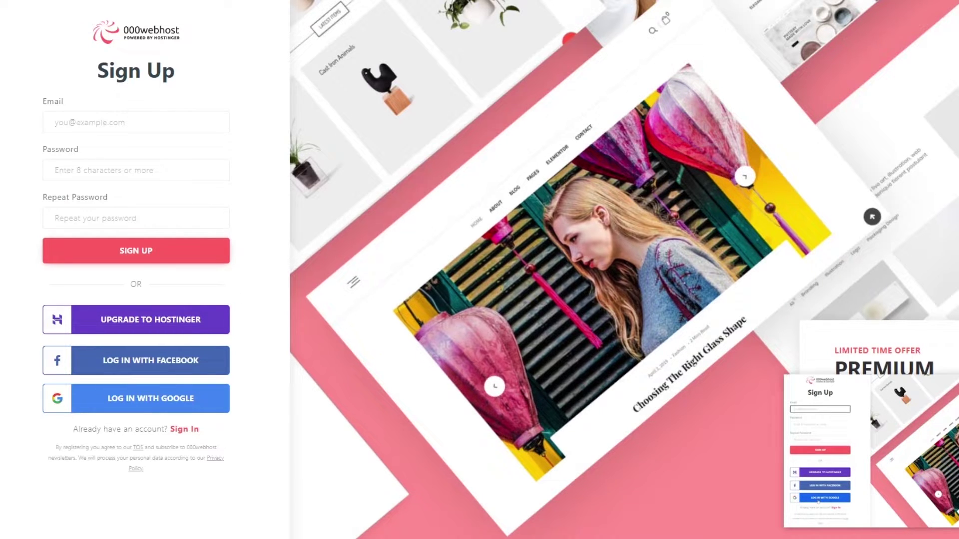
- Paste the copied email into the sign-up form and enter the account password twice
left_click(116, 124)
right_click(116, 125)
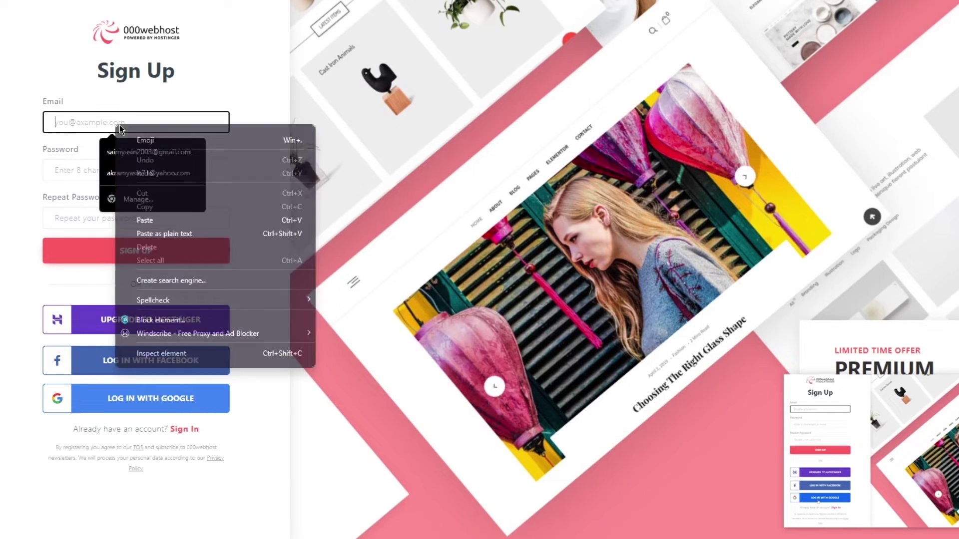
left_click(160, 220)
left_click(80, 161)
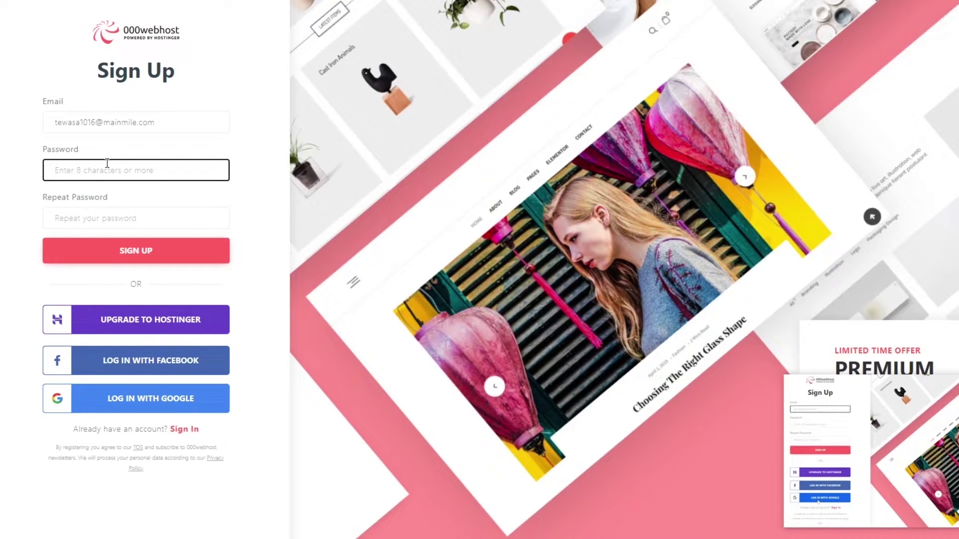
type("•••••")
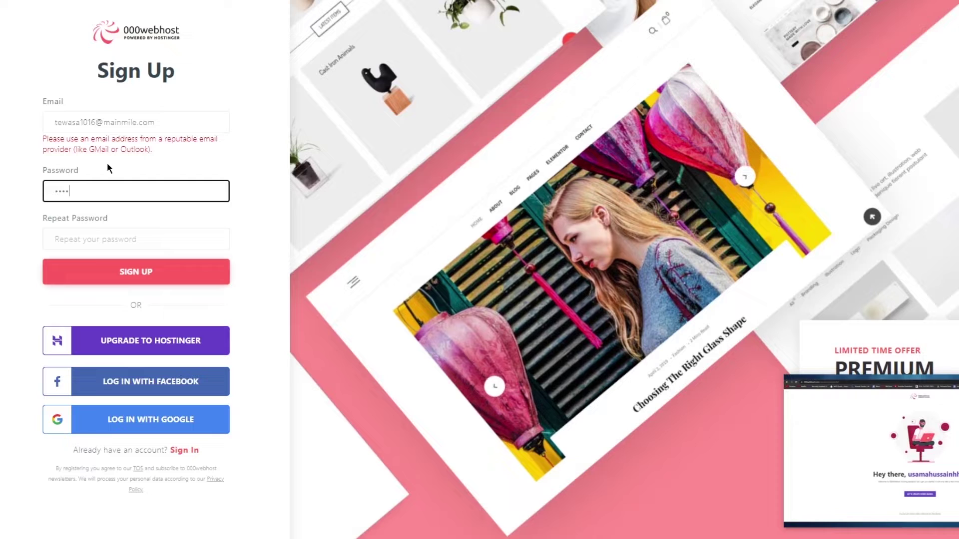
type("•••••")
left_click(111, 243)
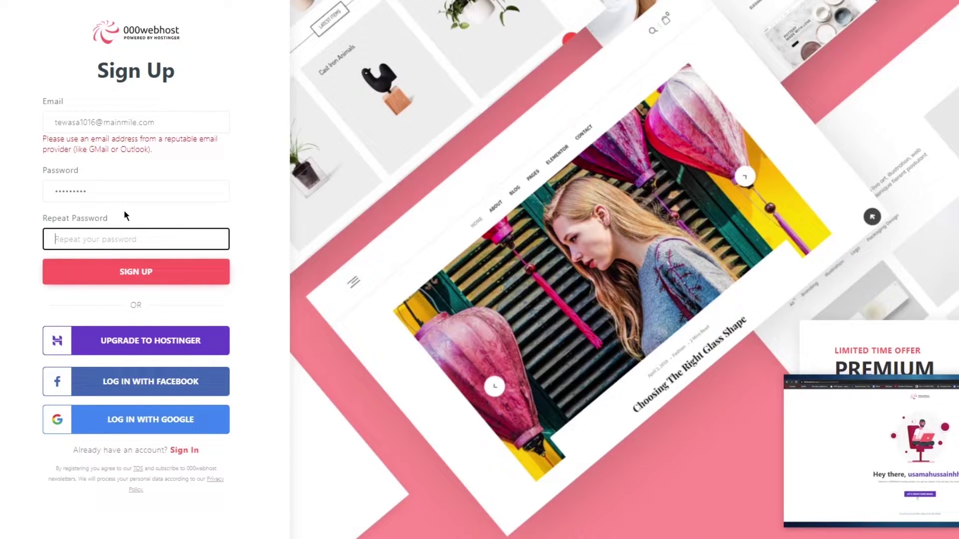
type("•••")
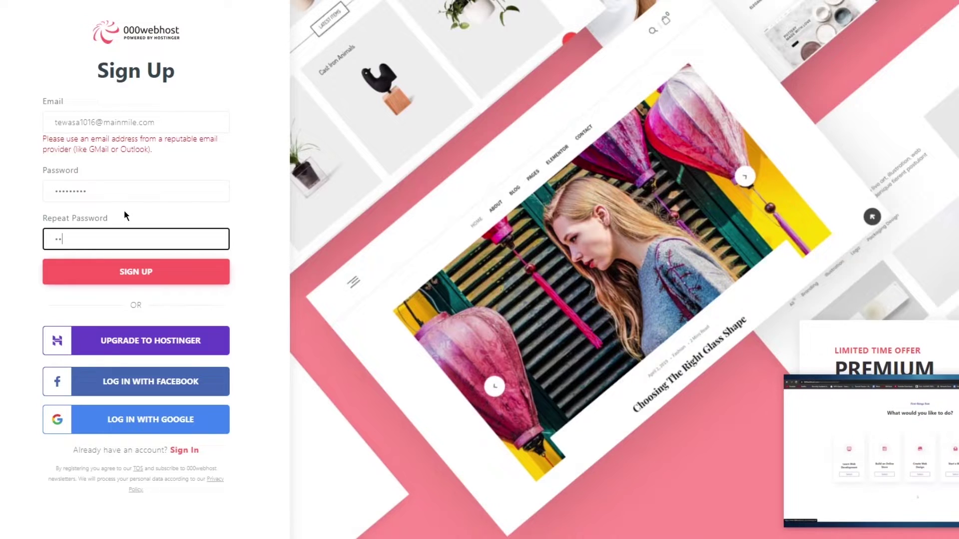
type("•••••••")
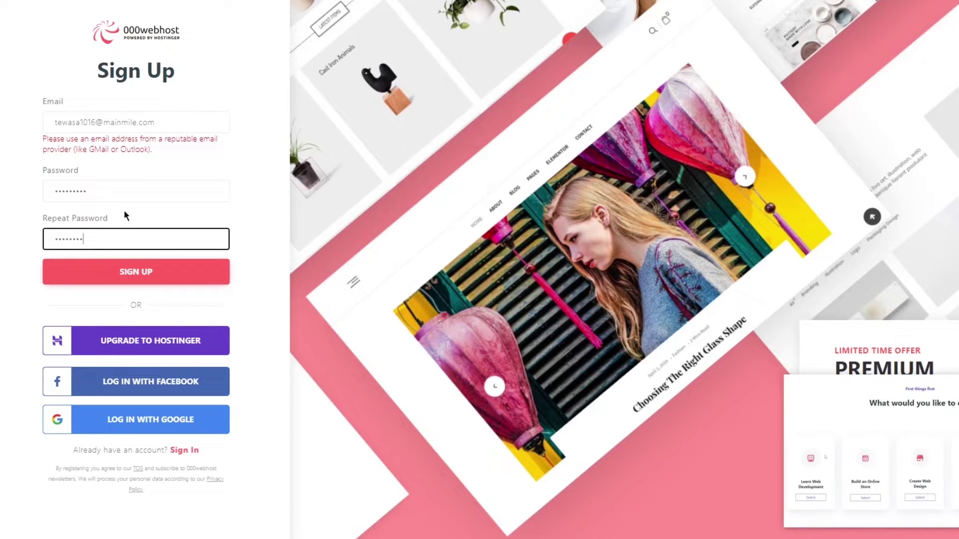
- Replace the email with the saved address from Chrome's autofill suggestion
key("shift+Tab")
key("shift+Tab")
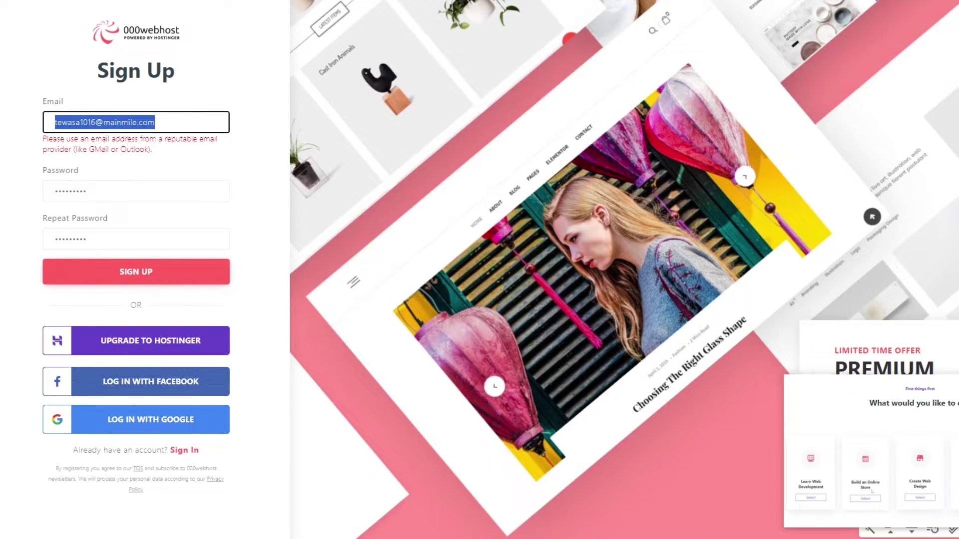
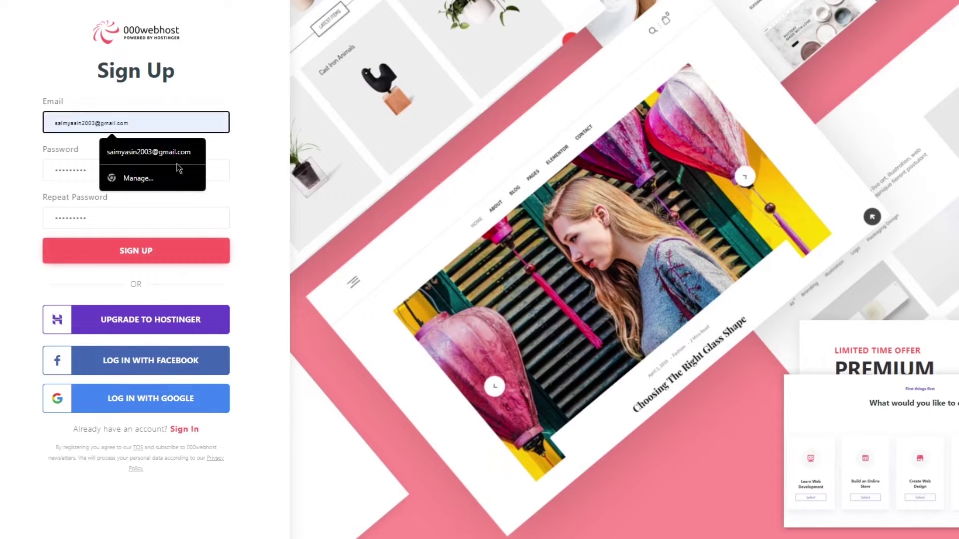
left_click(154, 157)
- Submit the sign-up form and solve the first captcha puzzles by marking the odd object
left_click(165, 252)
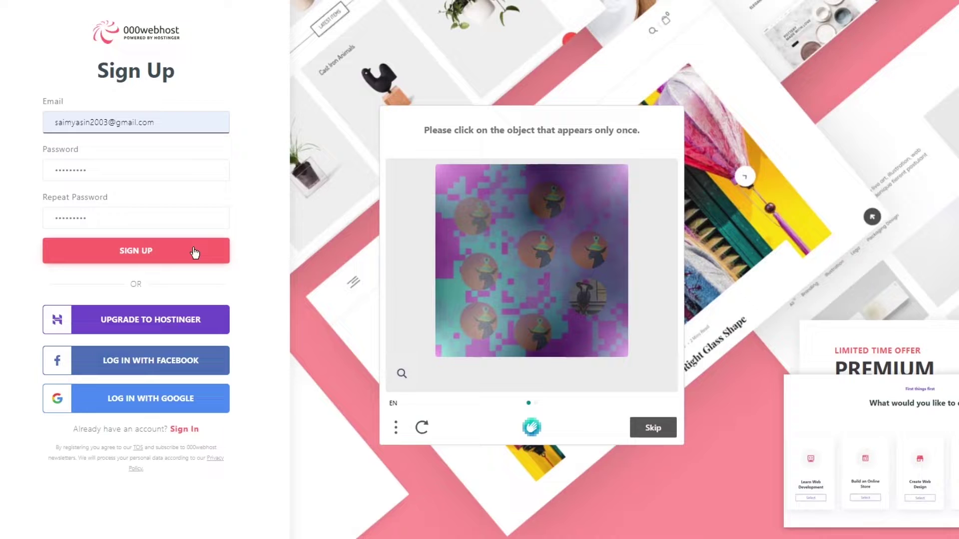
left_click(597, 299)
left_click(654, 428)
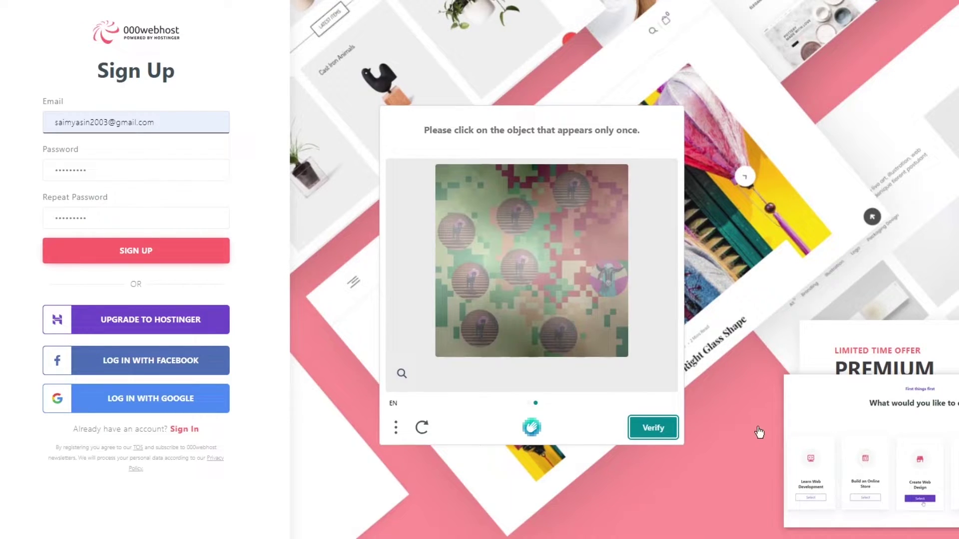
left_click(604, 278)
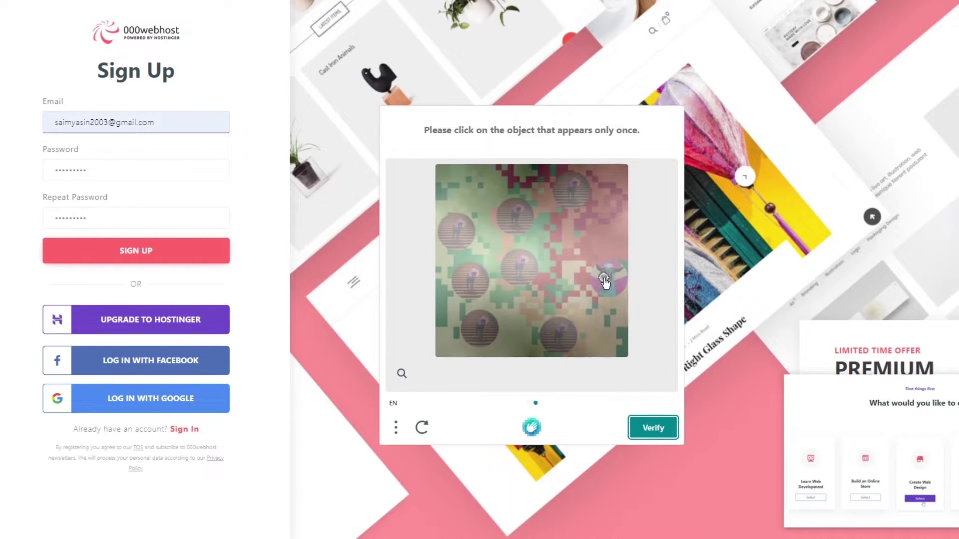
left_click(639, 424)
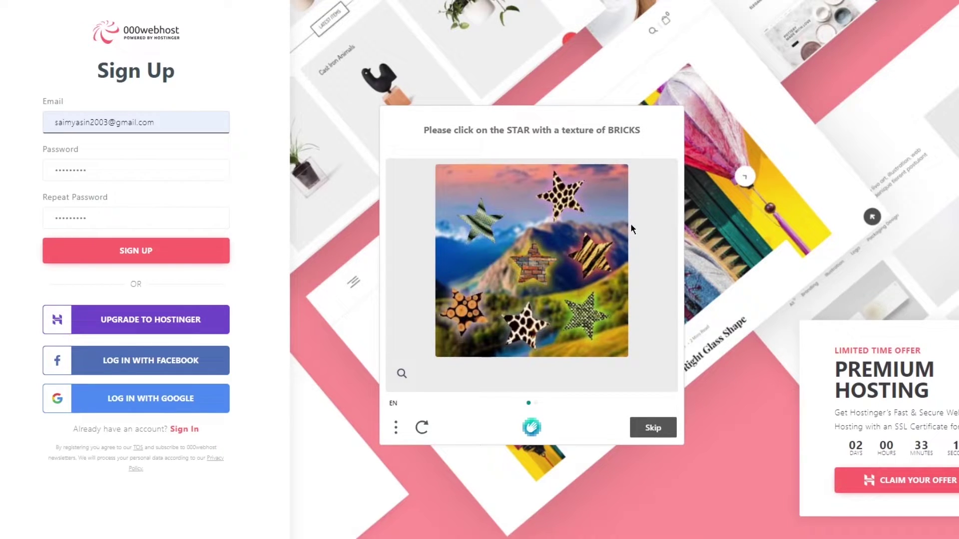
- Pick the brick-textured star in the remaining captcha puzzles and submit
left_click(533, 260)
left_click(649, 427)
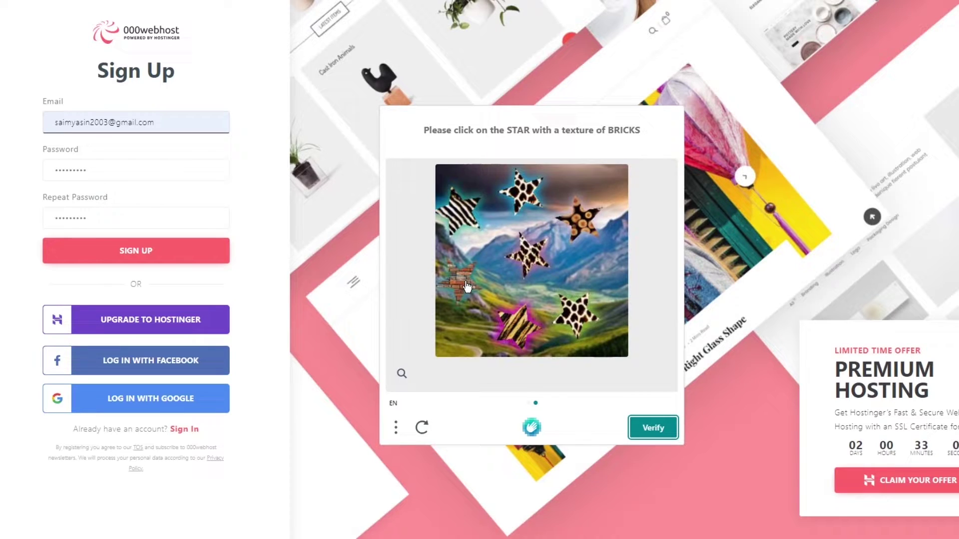
left_click(465, 281)
left_click(651, 427)
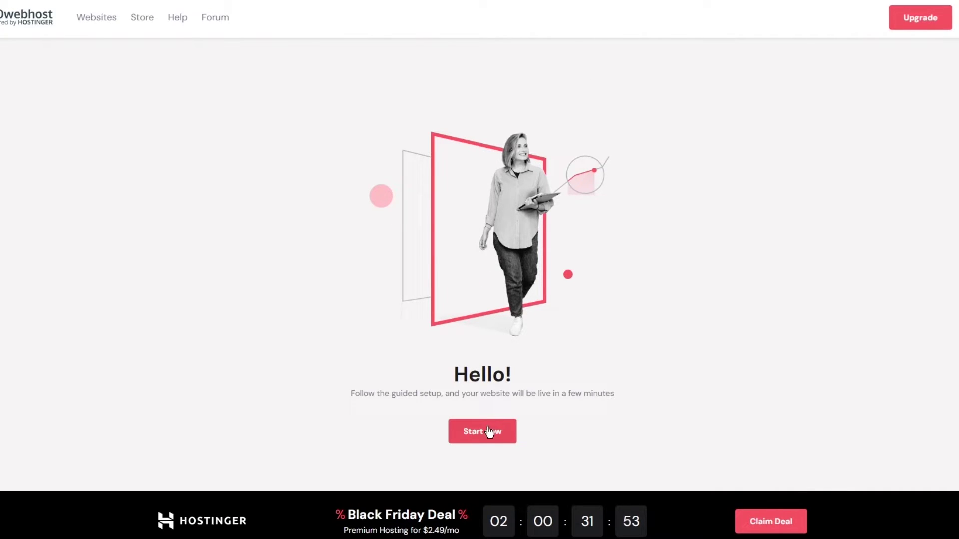
- Start the guided website setup and name the website 'johnsstore'
left_click(489, 432)
left_click(445, 212)
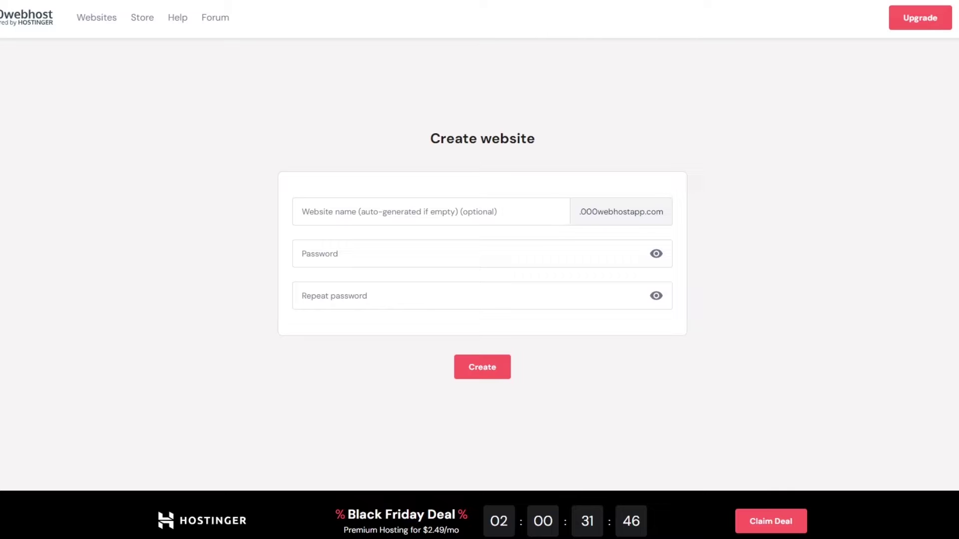
left_click(412, 204)
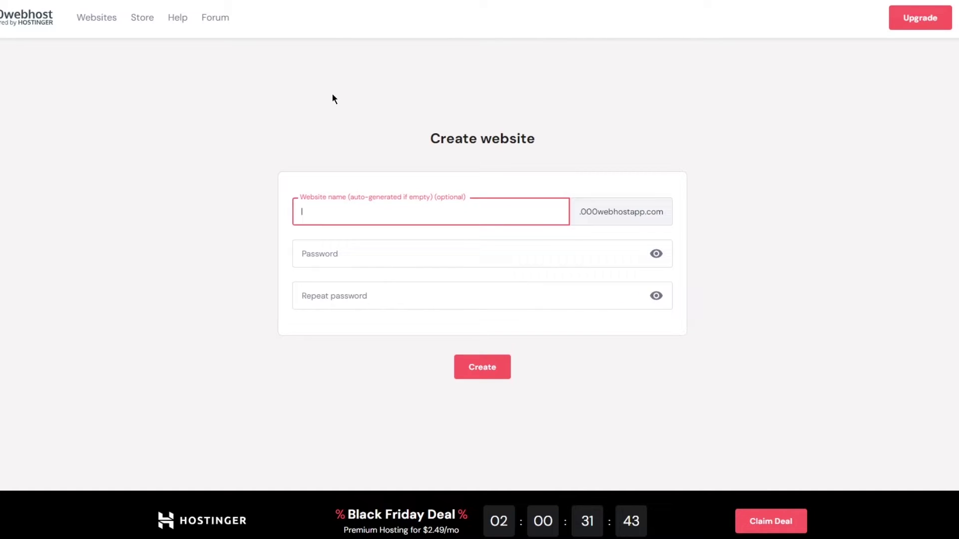
type("johnsstore")
- Enter the site password in both password fields and submit the new website
left_click(524, 263)
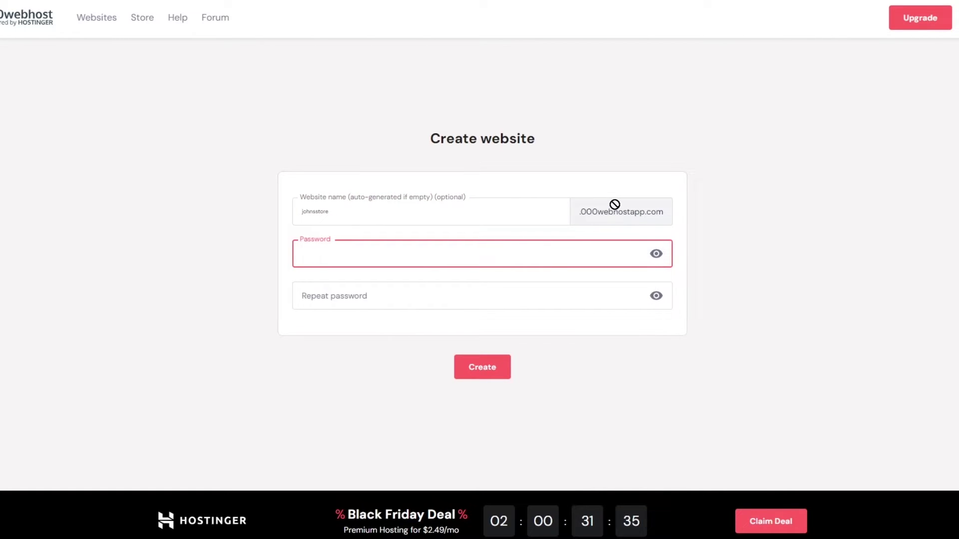
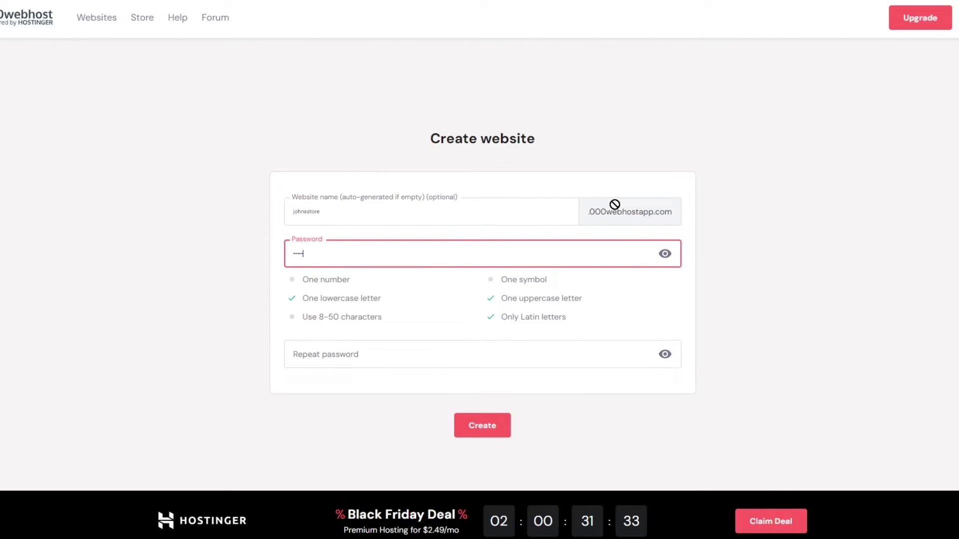
left_click(598, 355)
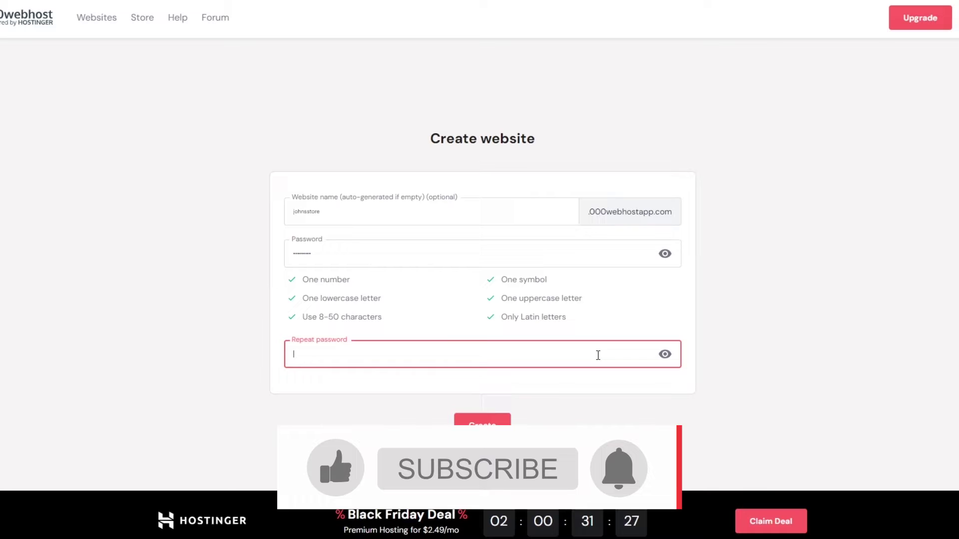
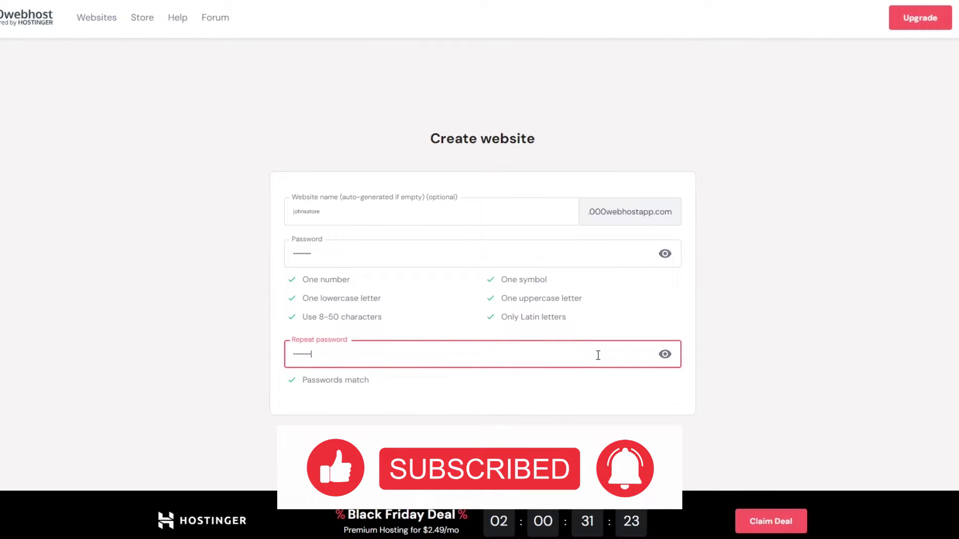
left_click(460, 446)
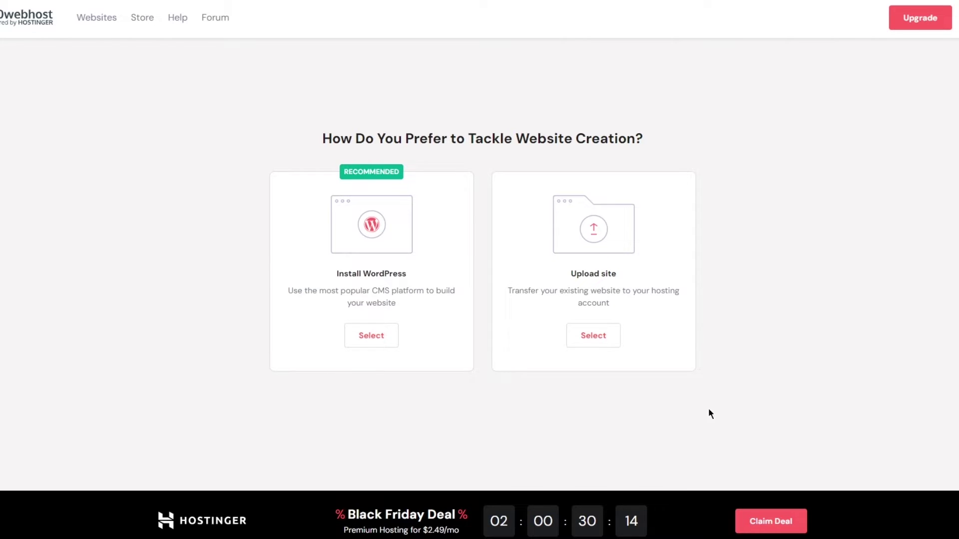
- Choose Install WordPress and paste the email as plain text into Administrator email
left_click(384, 336)
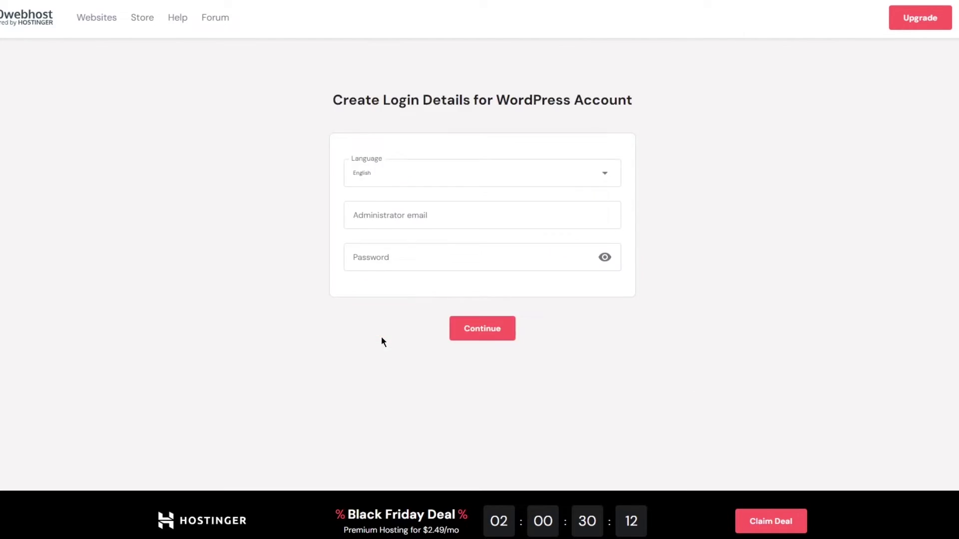
left_click(400, 224)
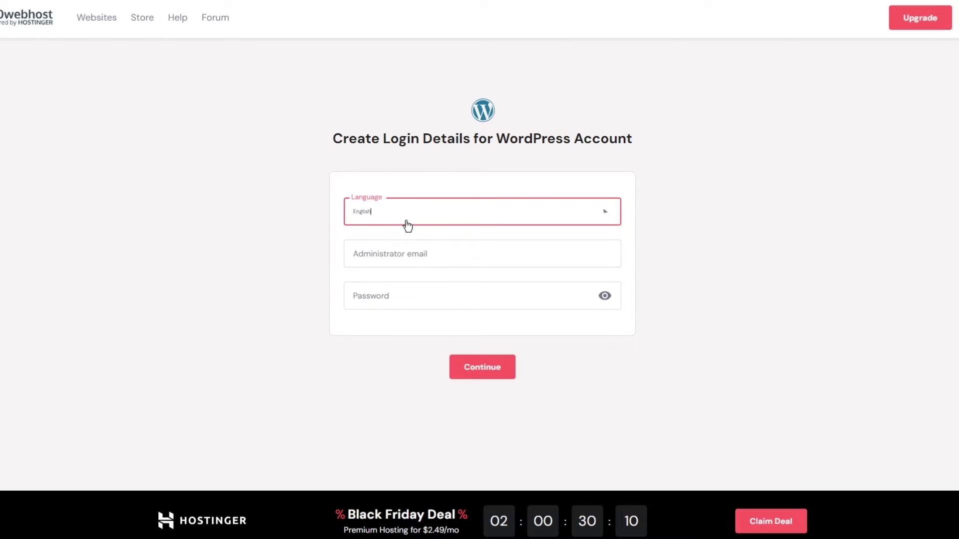
left_click(434, 265)
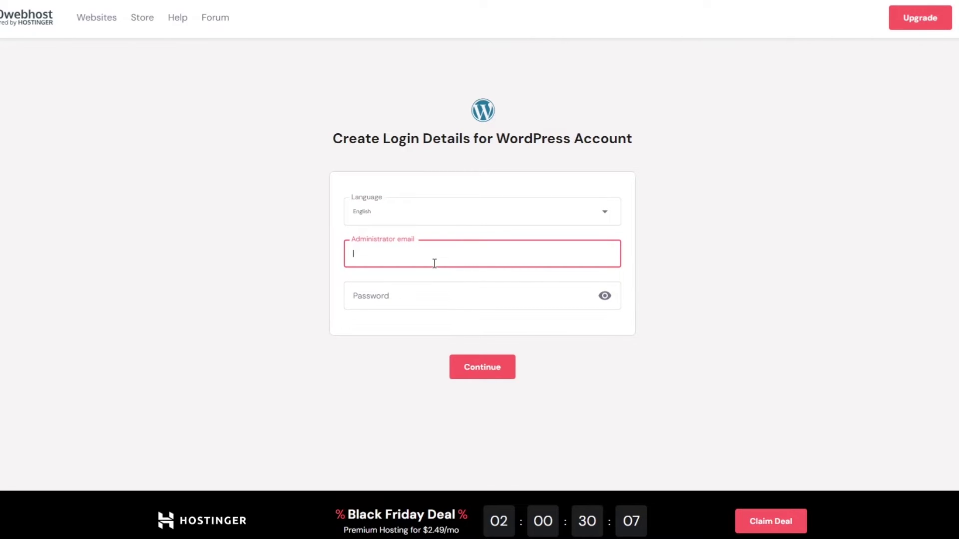
type("saimyasin")
key("BackSpace")
key("BackSpace")
key("BackSpace")
key("BackSpace")
key("BackSpace")
key("BackSpace")
key("BackSpace")
key("BackSpace")
key("BackSpace")
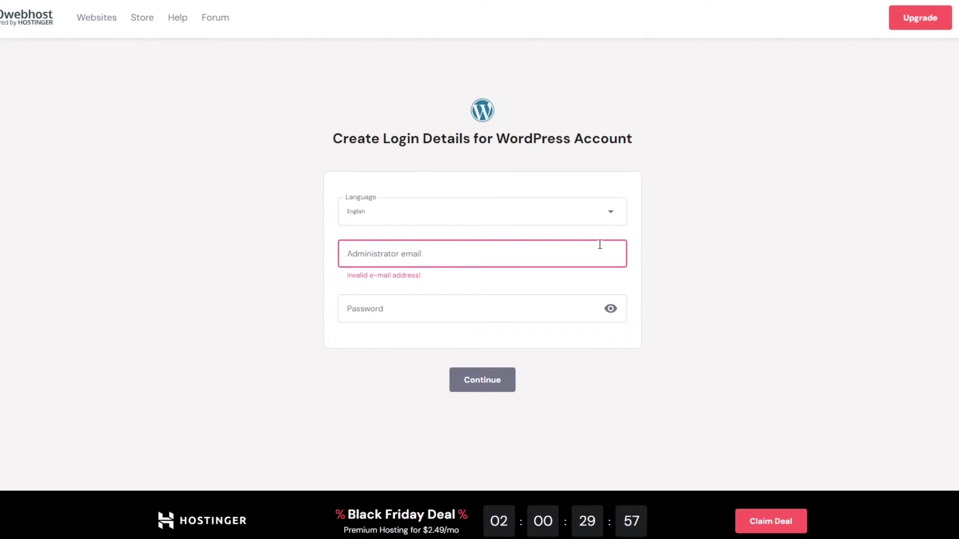
left_click(434, 251)
right_click(434, 250)
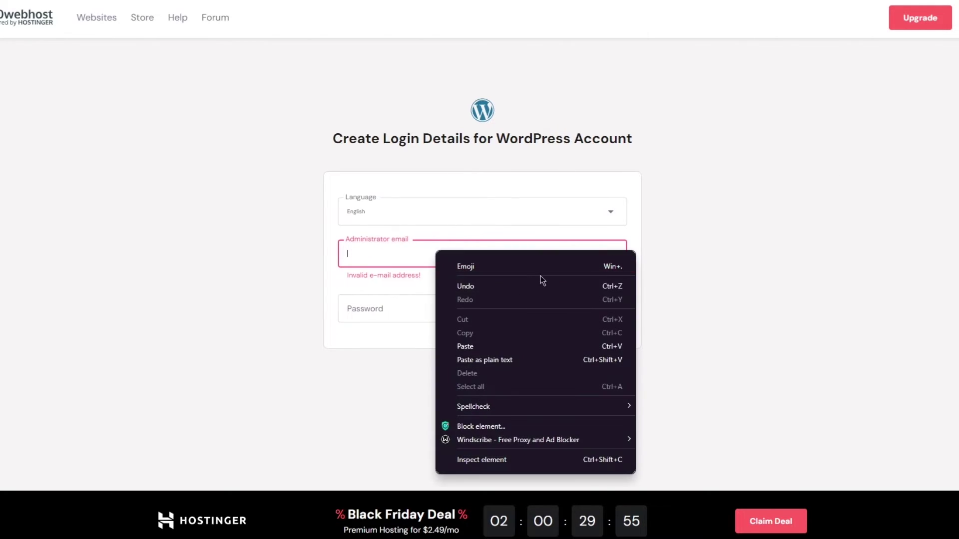
left_click(473, 357)
- Enter the WordPress admin password and continue with the installation
left_click(393, 297)
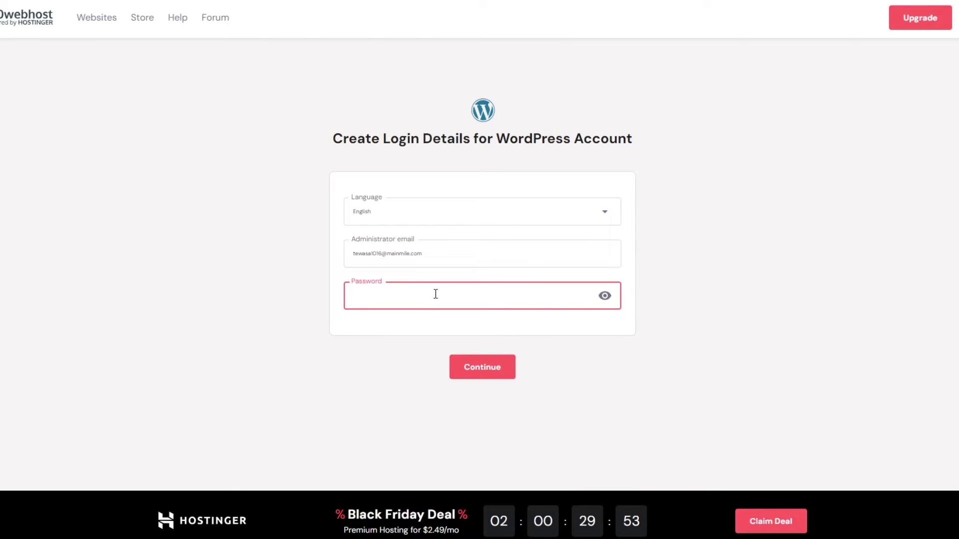
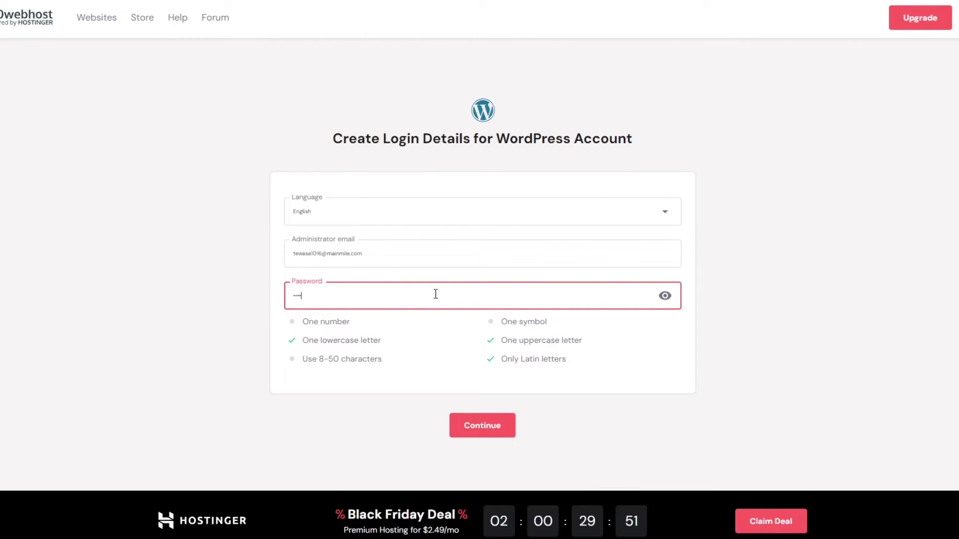
left_click(475, 425)
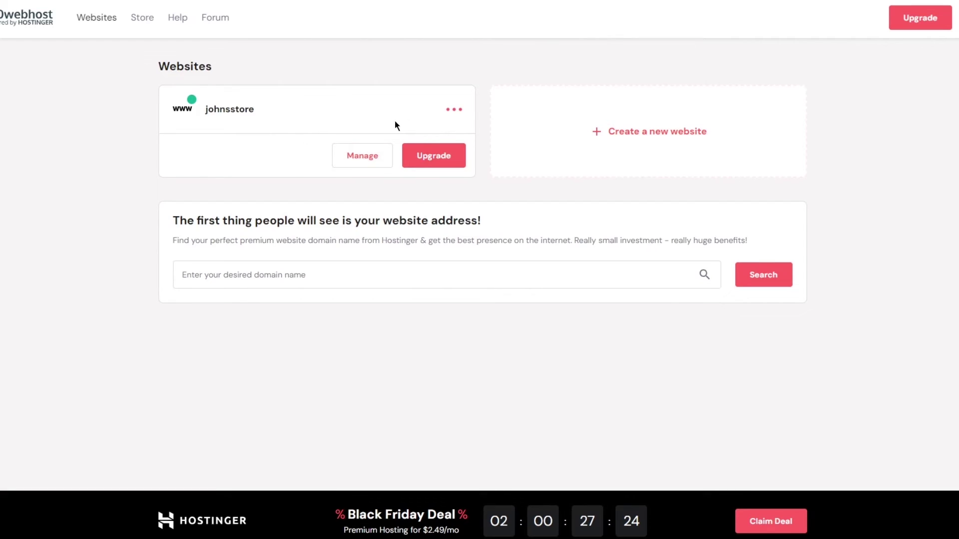
- Open the johnsstore dashboard via Manage and expand Website Settings in the sidebar
left_click(452, 110)
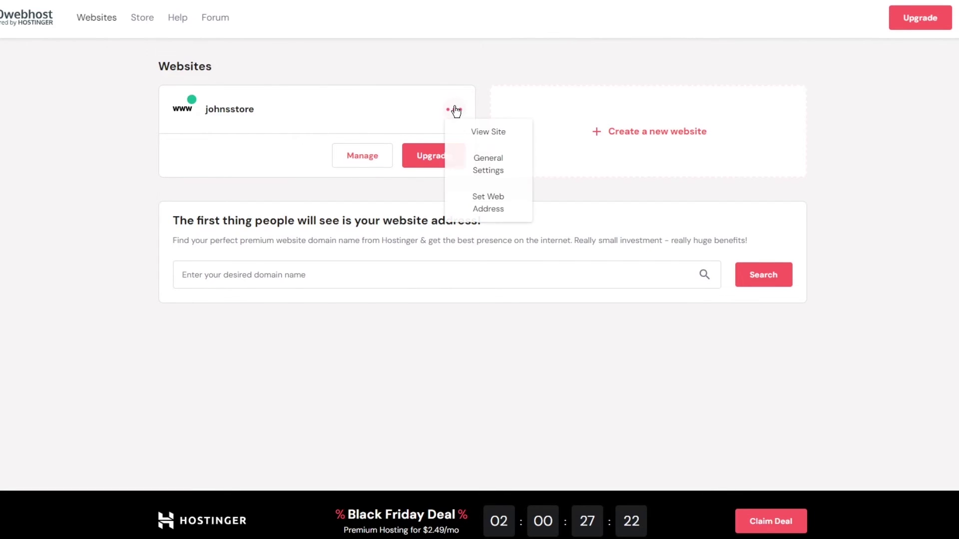
left_click(454, 110)
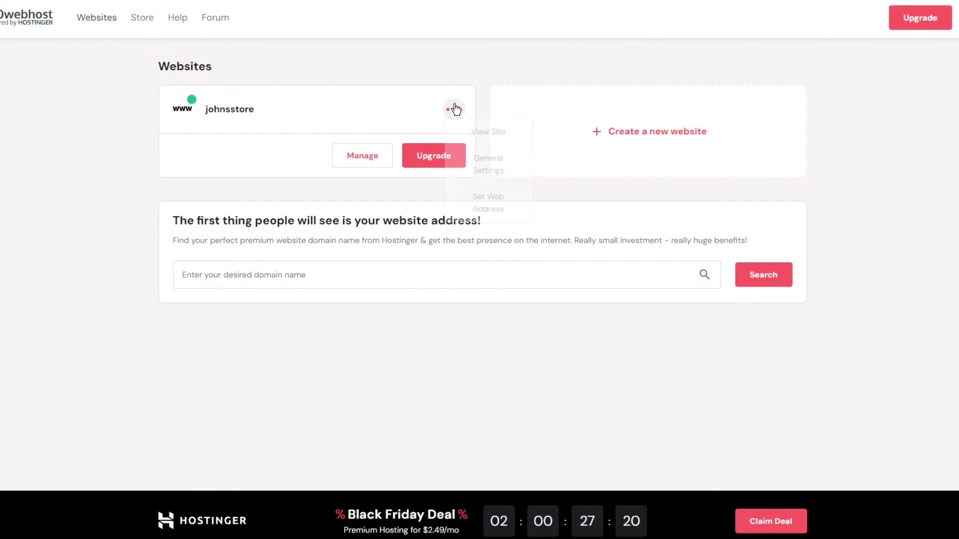
left_click(368, 156)
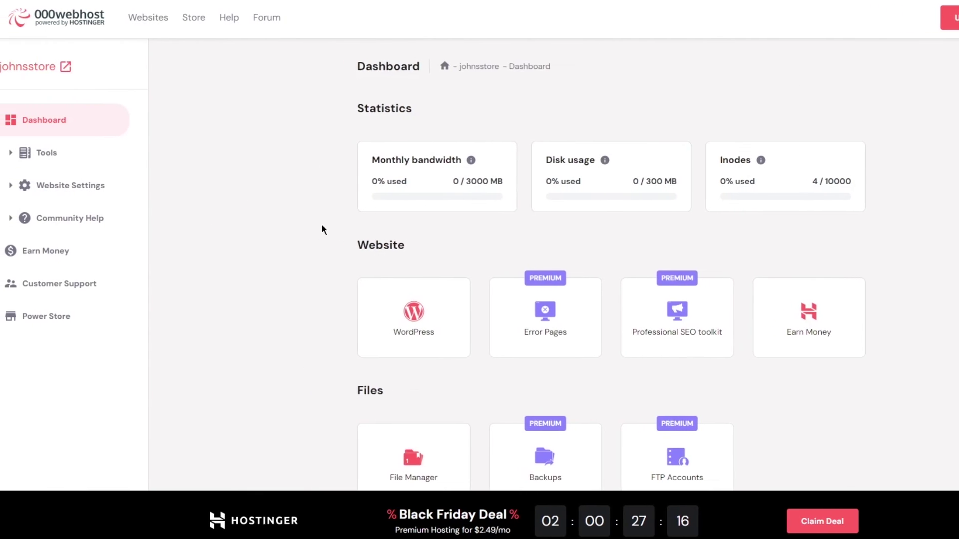
scroll(321, 227, "down", 3)
scroll(358, 230, "up", 2)
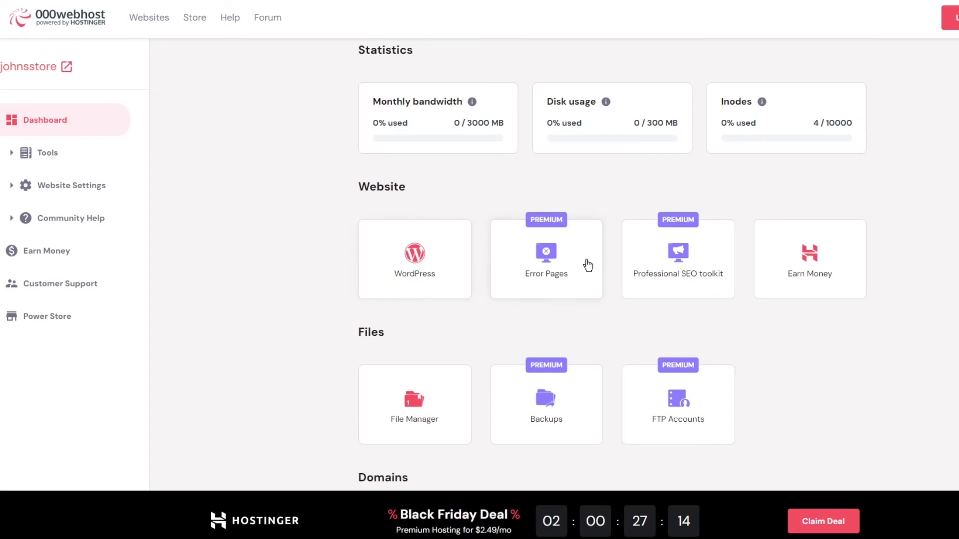
scroll(913, 267, "down", 2)
scroll(849, 220, "down", 5)
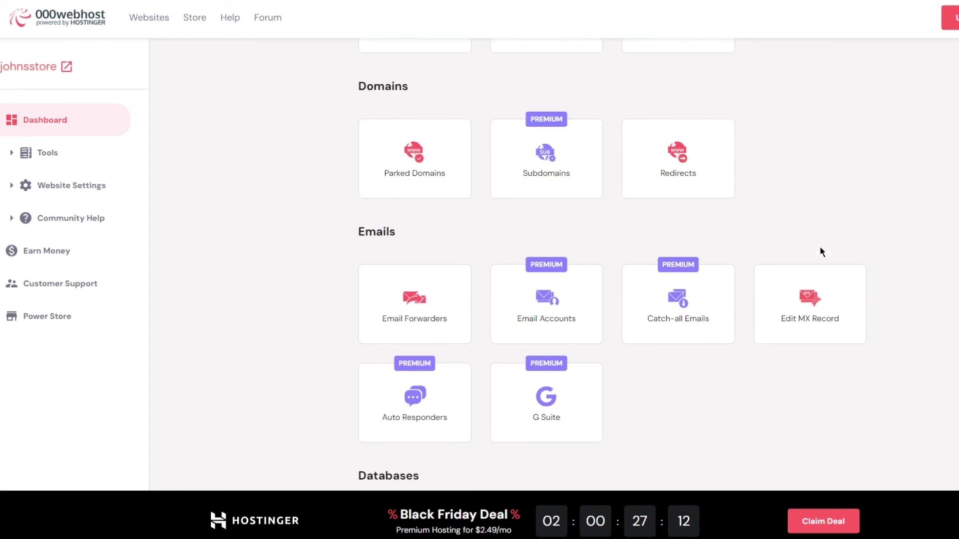
scroll(390, 165, "down", 4)
left_click(75, 180)
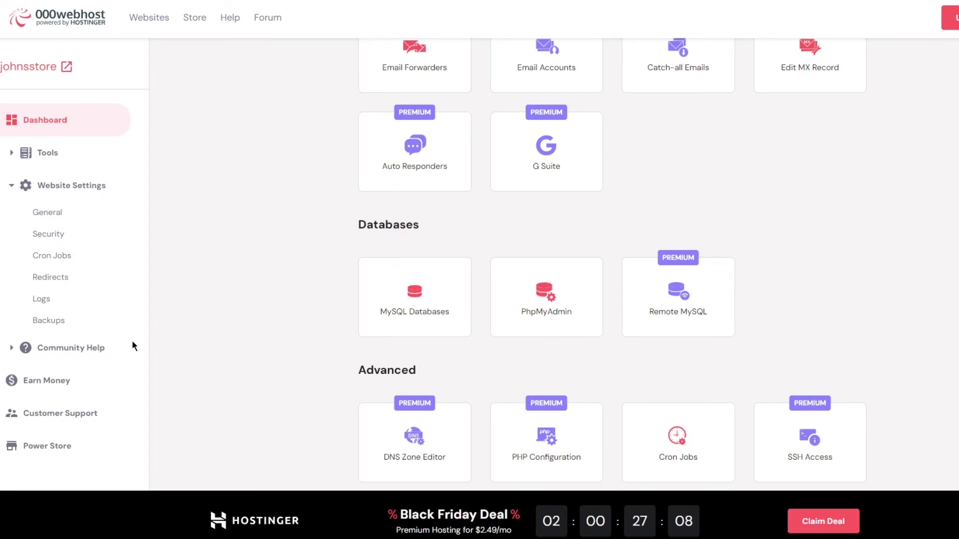
scroll(379, 332, "down", 5)
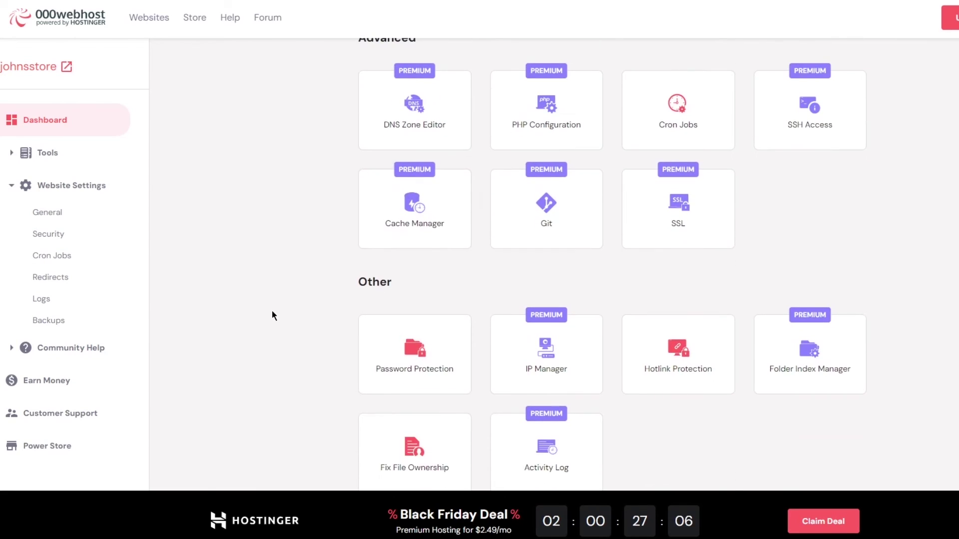
scroll(307, 285, "up", 18)
- Open the WordPress installer, enter an admin password meeting all rules, and click Install
left_click(376, 255)
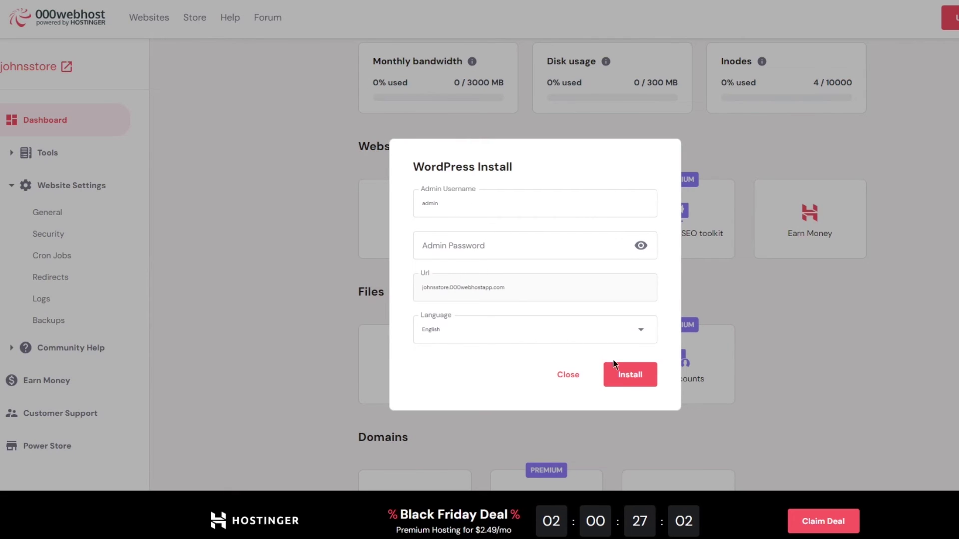
left_click(621, 382)
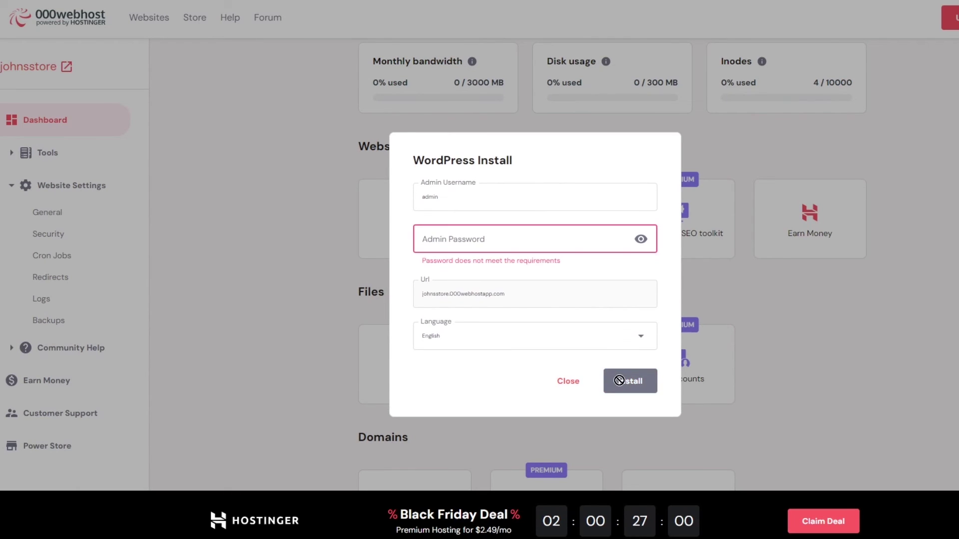
left_click(557, 228)
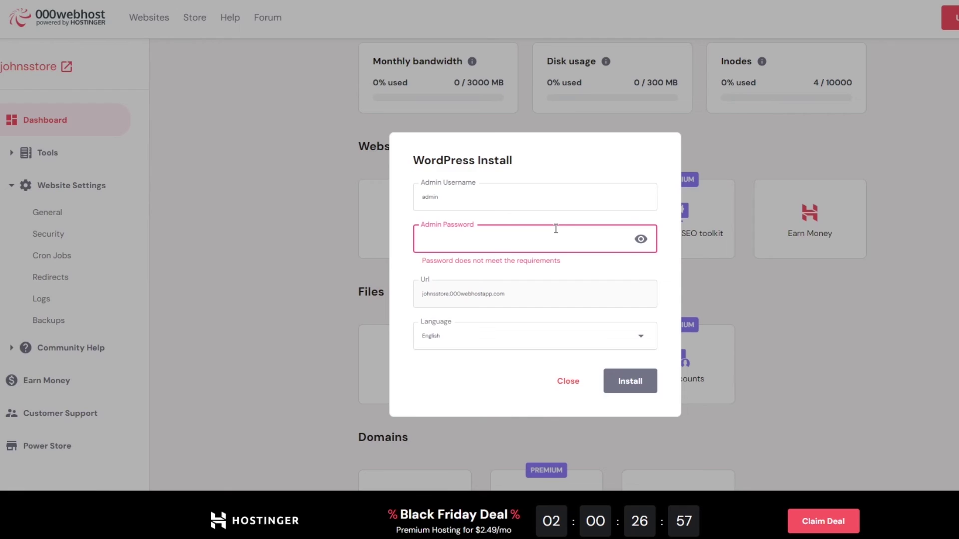
left_click(456, 205)
left_click(462, 243)
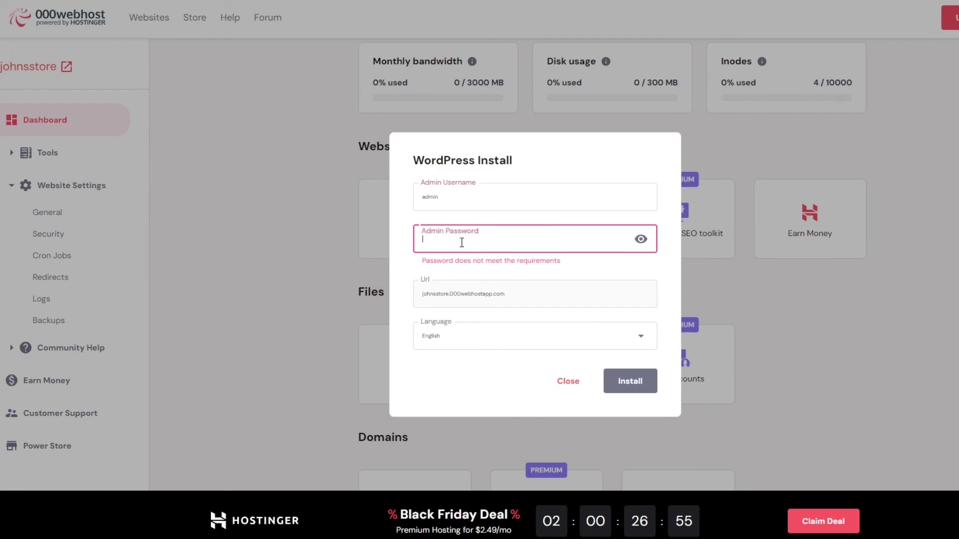
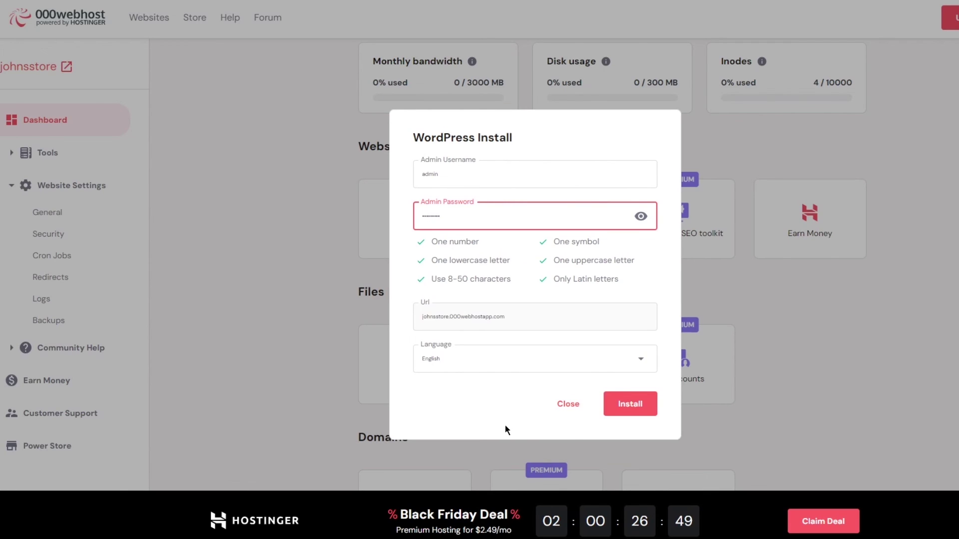
left_click(628, 404)
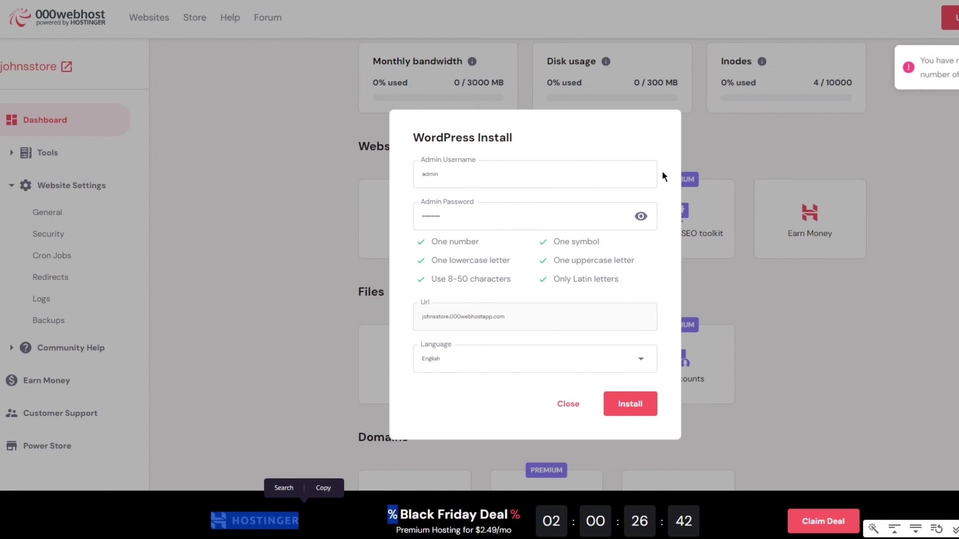
- Close the WordPress Install dialog to return to the johnsstore dashboard
left_click(568, 404)
scroll(739, 399, "up", 2)
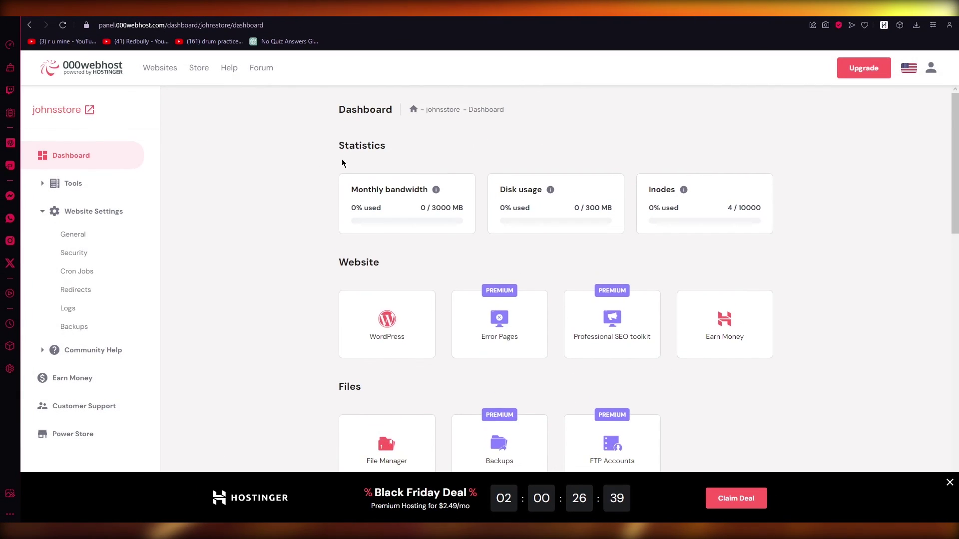